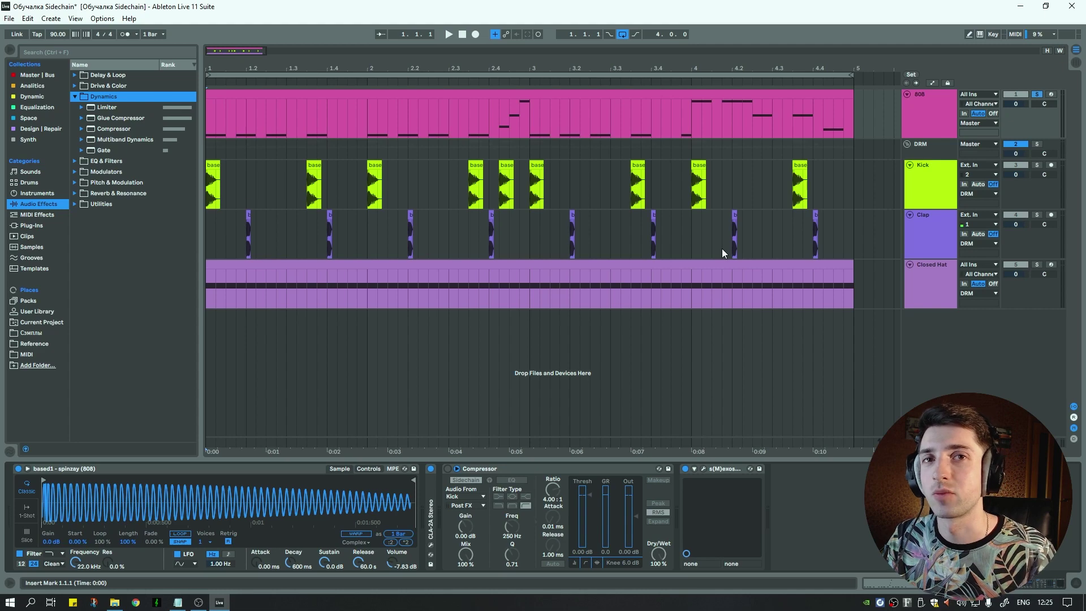
Step: Play the loop with the DRM drum group brought back in alongside the 808, and switch on the 808 track's sidechain Compressor
key(space)
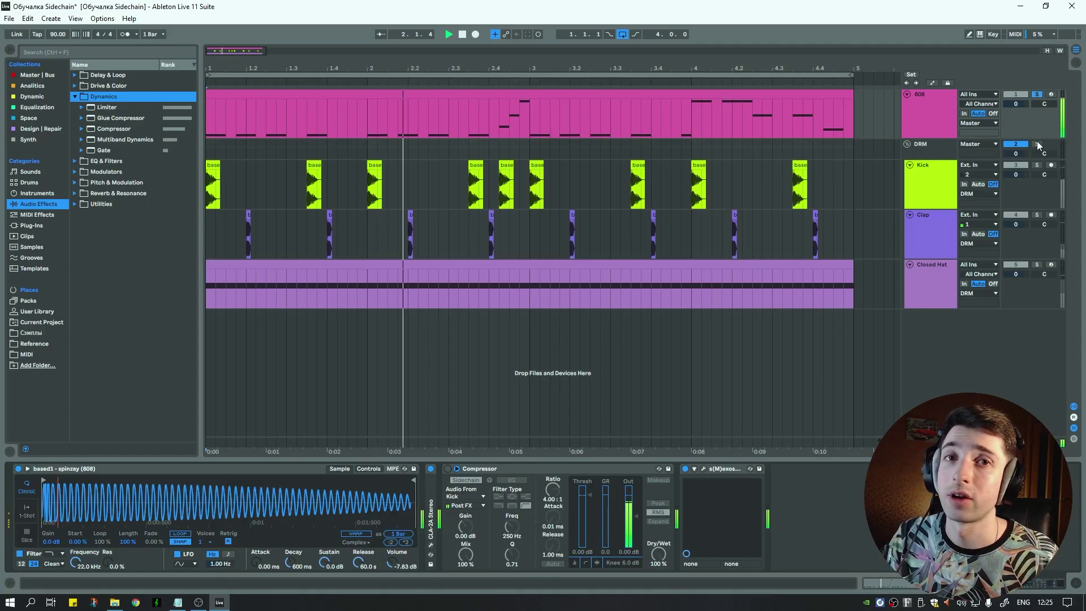
click(1038, 144)
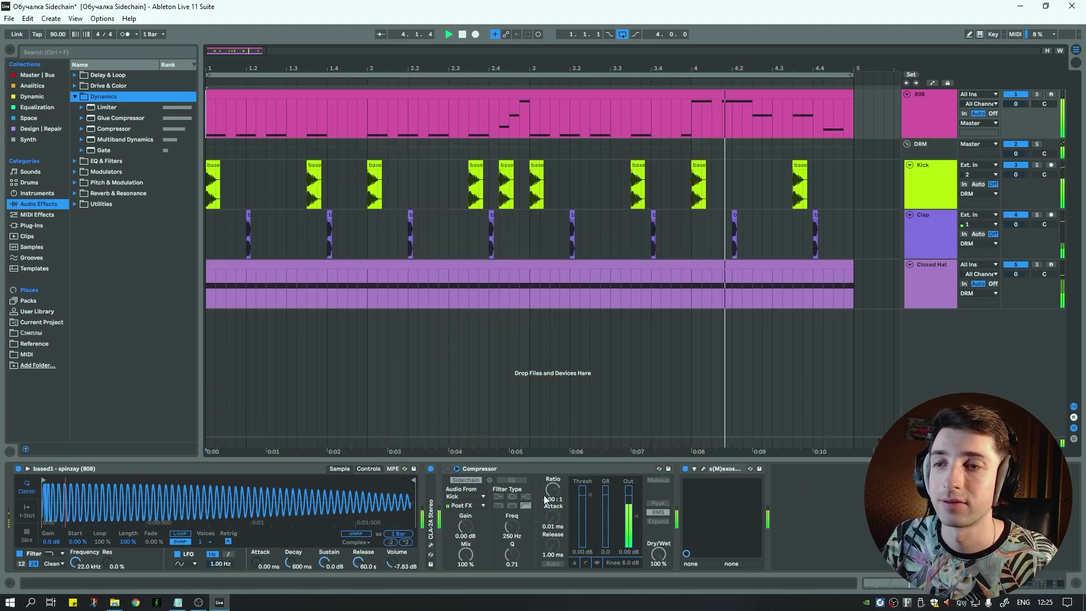
click(447, 469)
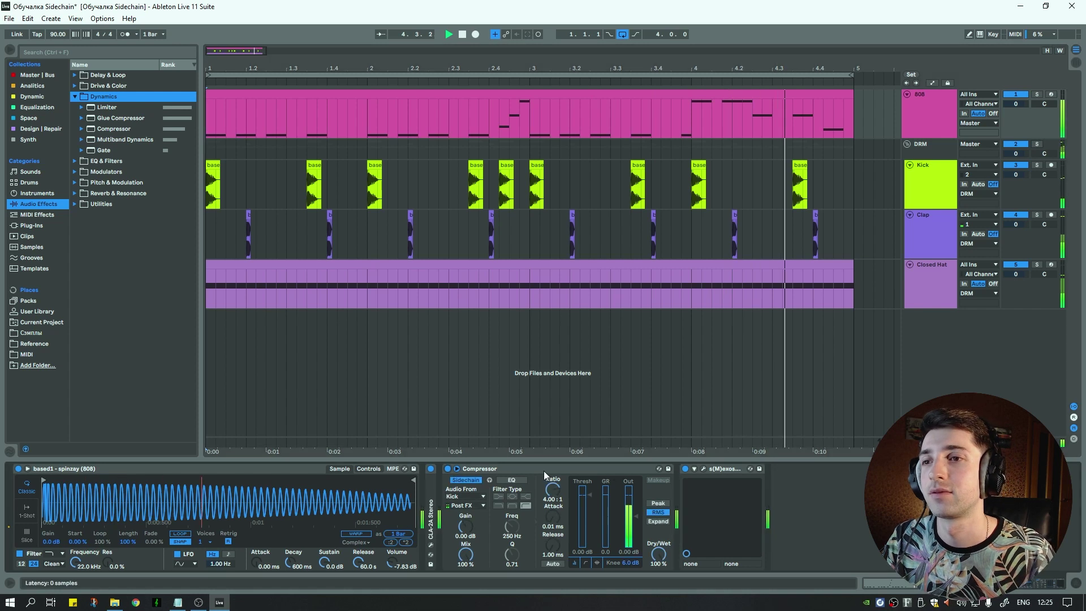
Step: Open the s(M)exoscope waveform display of the 808 and lower the Compressor's threshold to -34.2 dB
click(704, 468)
drag(548, 190, 608, 166)
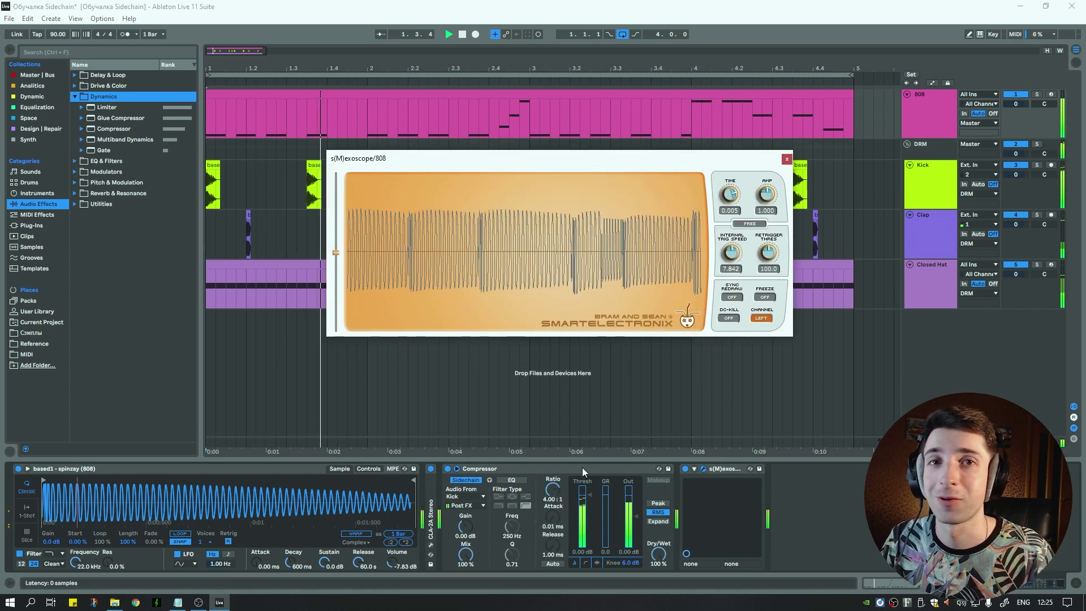
drag(582, 493, 582, 506)
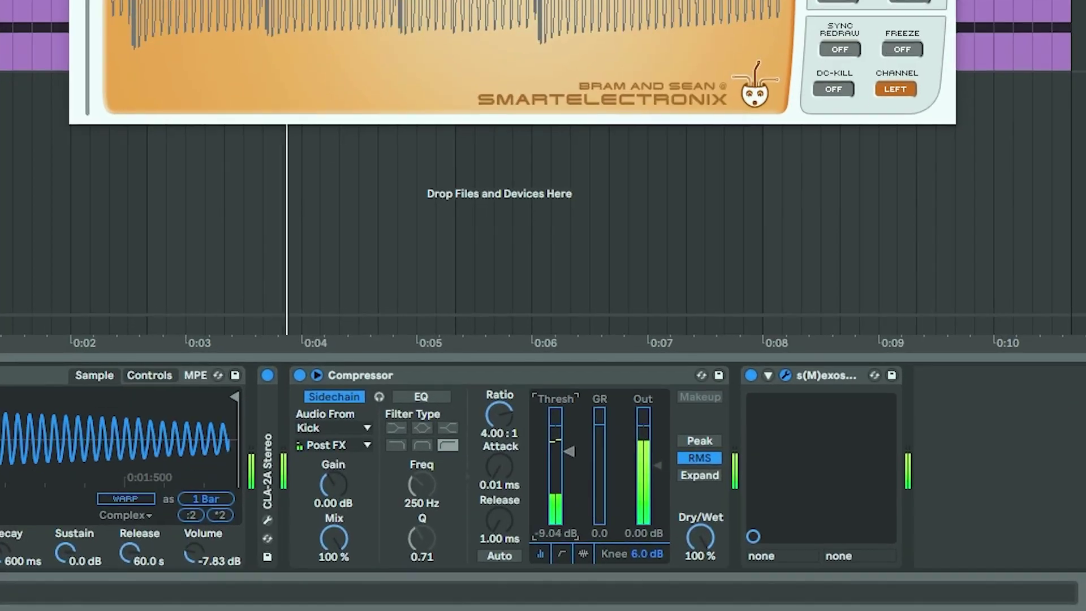
drag(570, 450, 569, 500)
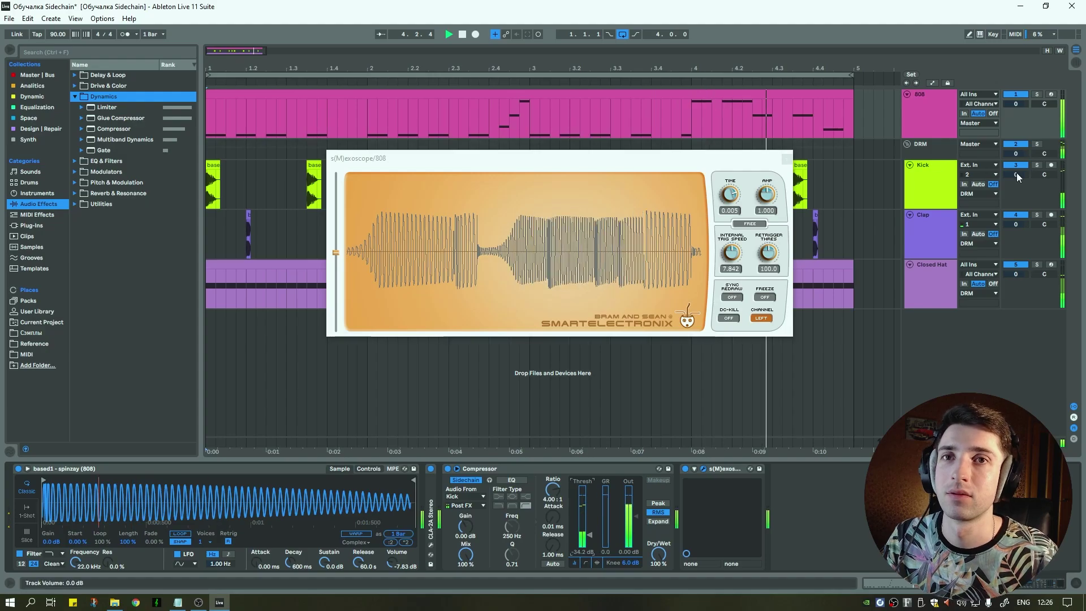
Step: Mute the Kick track and stop playback
click(1015, 165)
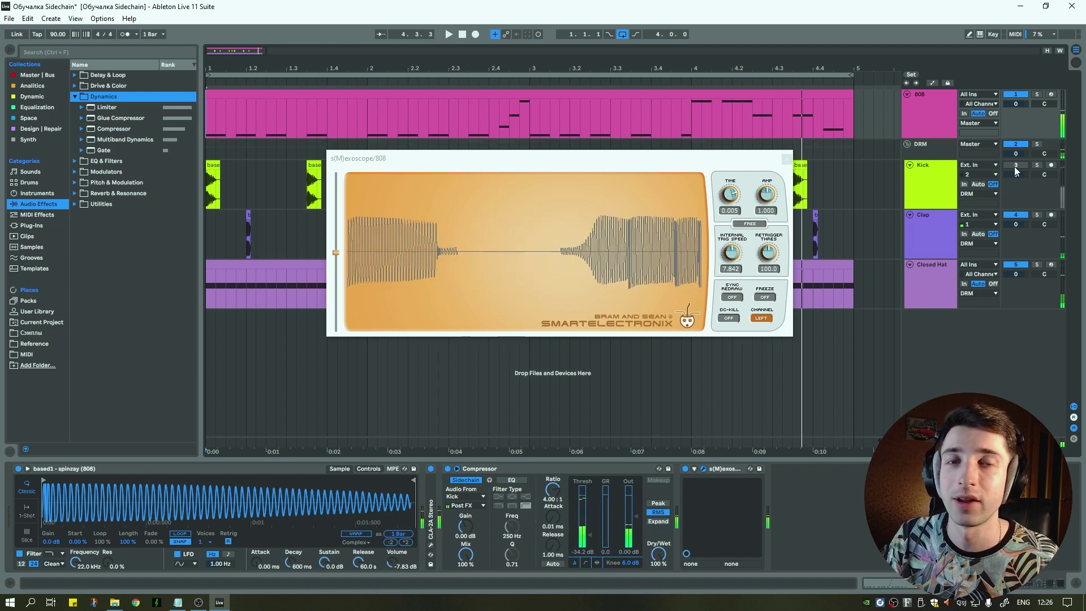
key(space)
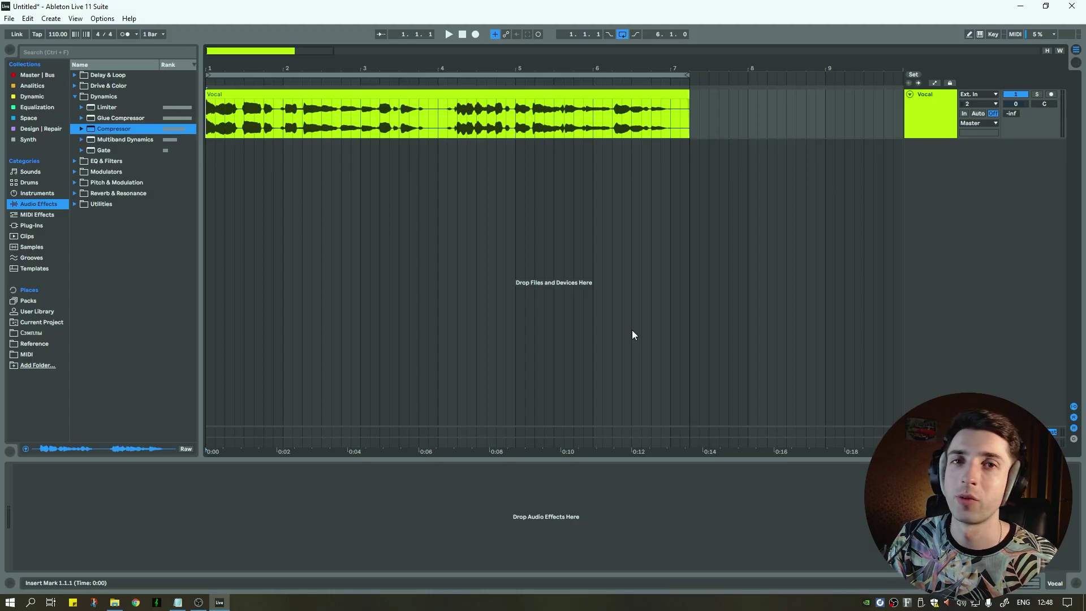
Step: During vocal playback, set the Vocal track's send level to 0 and switch on the sidechain Compressor after the VSS3 reverb
key(space)
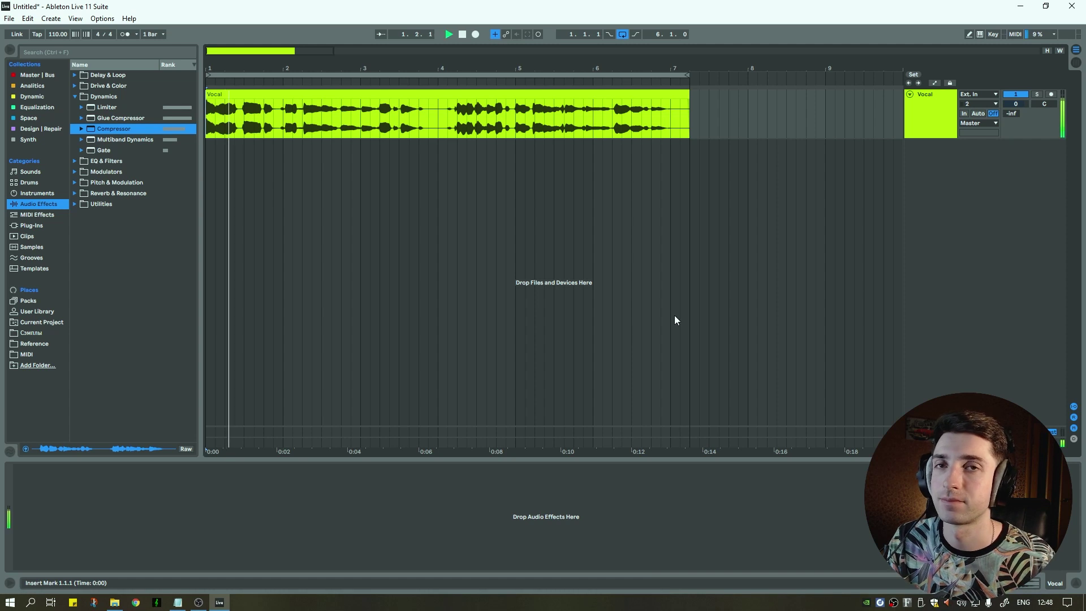
double_click(1013, 113)
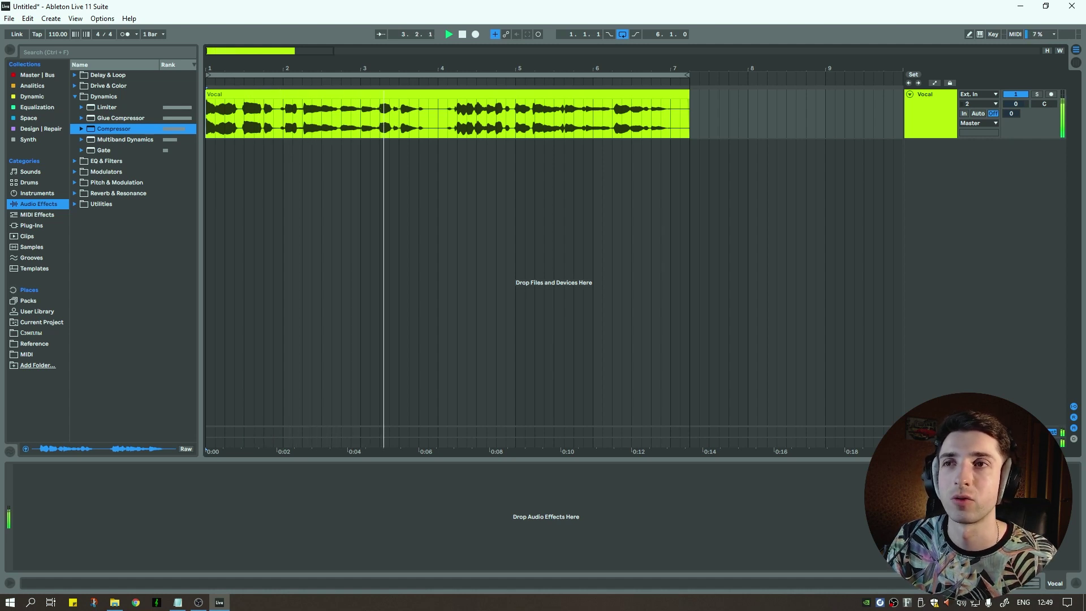
key(Return)
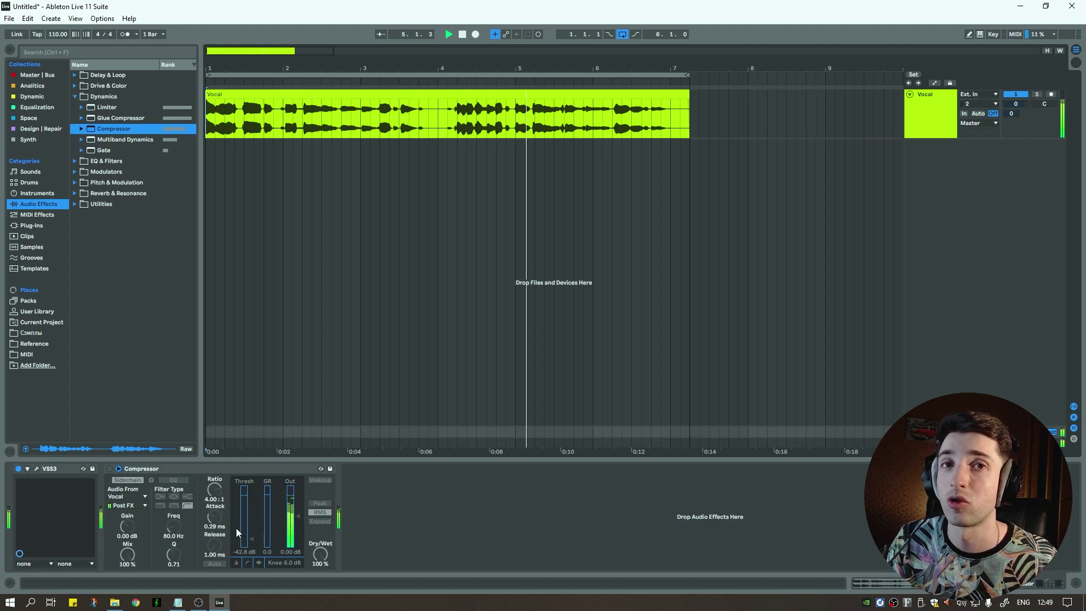
click(110, 469)
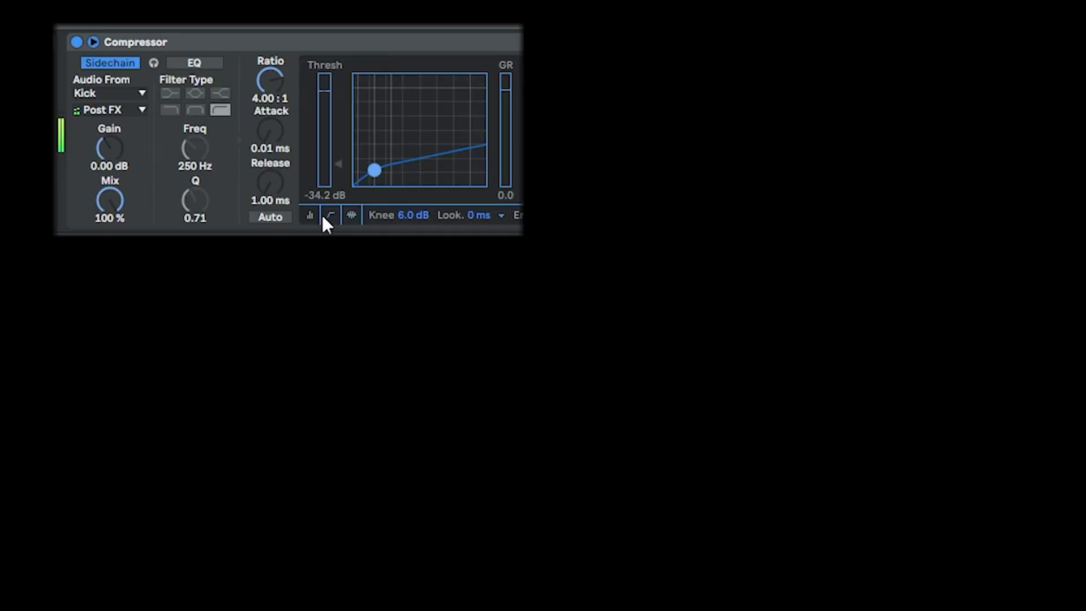
Step: Compare the Compressor's level meter view with its transfer curve view during playback
click(311, 217)
click(329, 216)
click(329, 217)
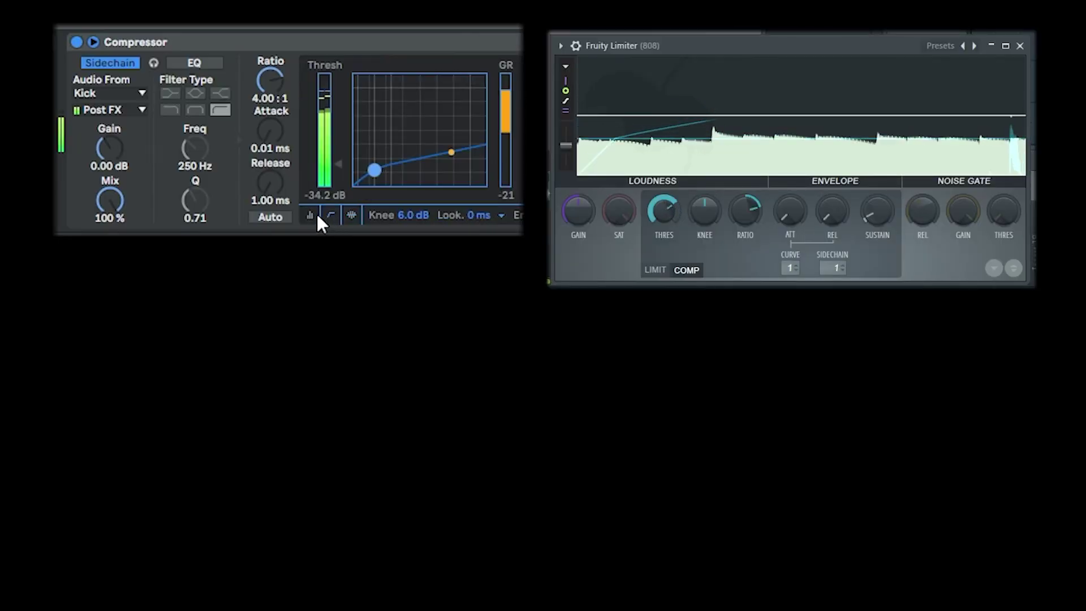
click(310, 217)
click(329, 217)
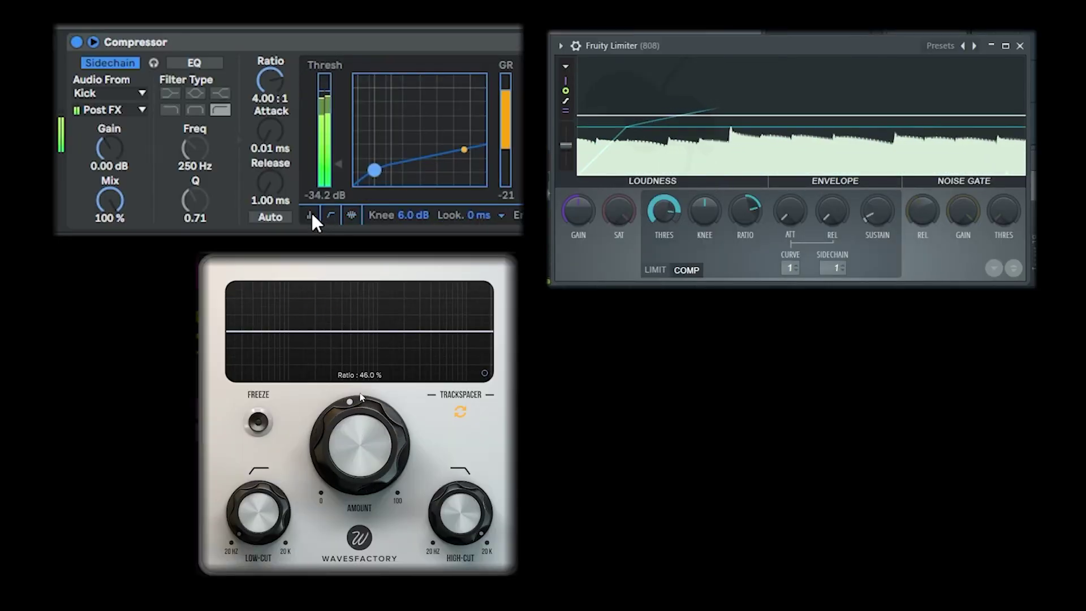
click(310, 215)
click(329, 215)
click(311, 215)
click(329, 215)
click(311, 215)
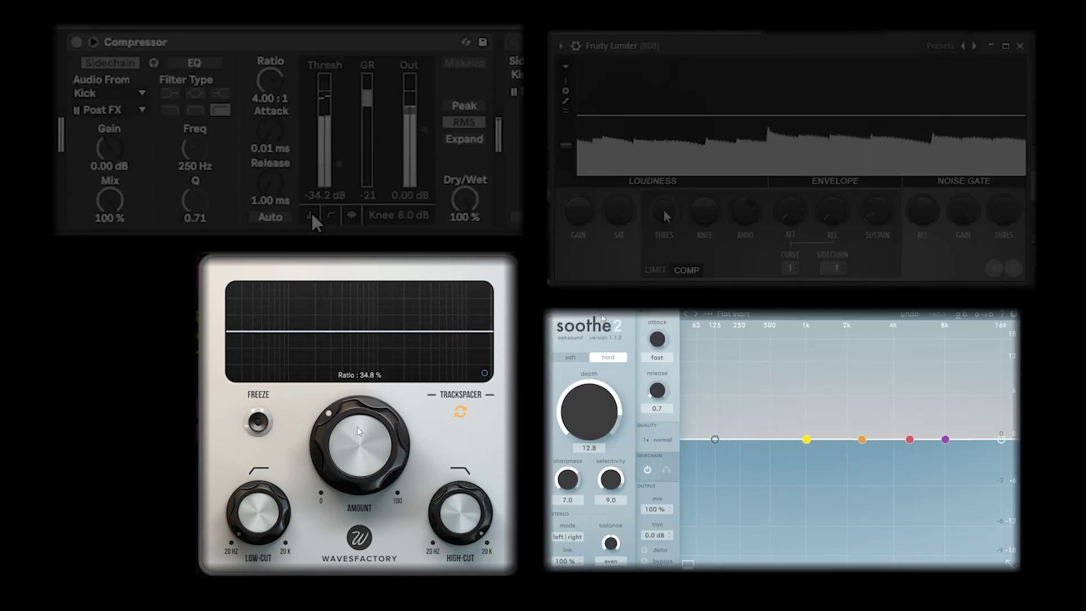
click(328, 215)
click(310, 215)
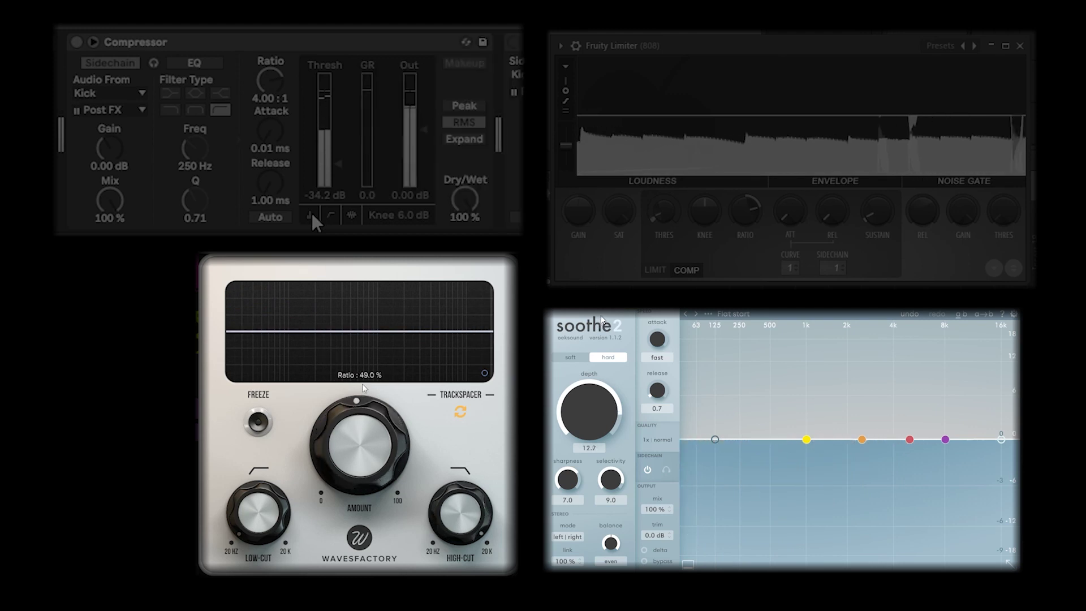
click(328, 215)
click(311, 215)
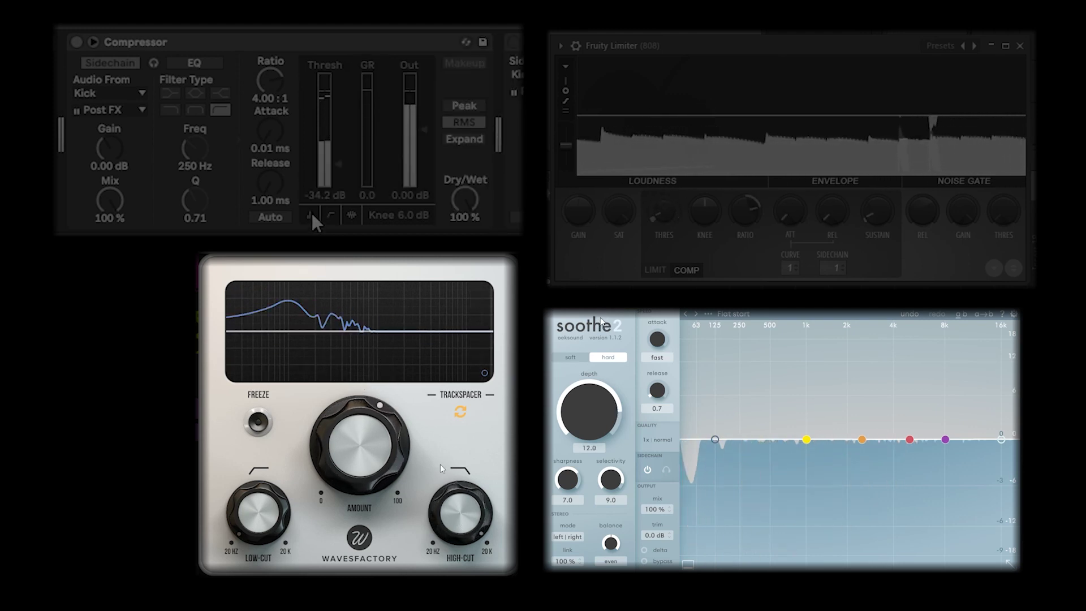
click(328, 215)
click(311, 215)
click(328, 215)
click(311, 215)
click(329, 215)
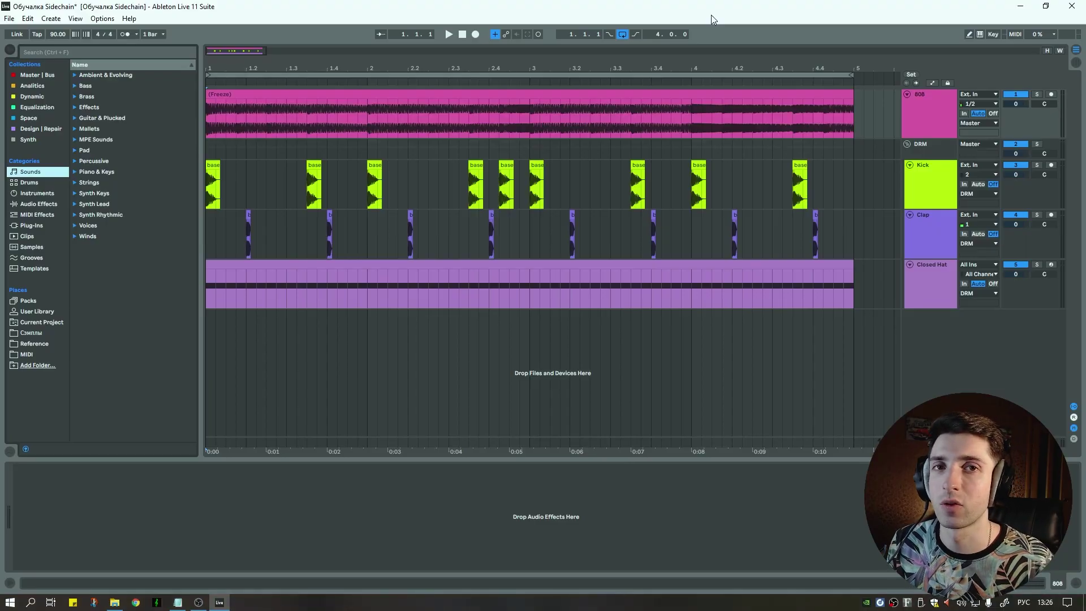
Step: Play the loop and add a Compressor from the Dynamics audio effects to the 808 track
key(space)
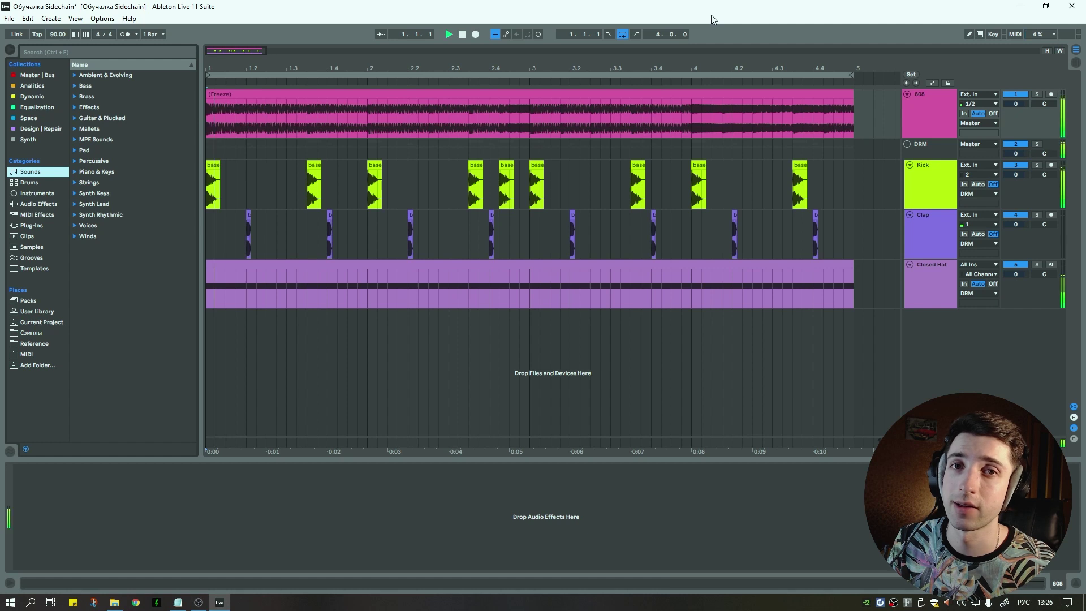
click(36, 204)
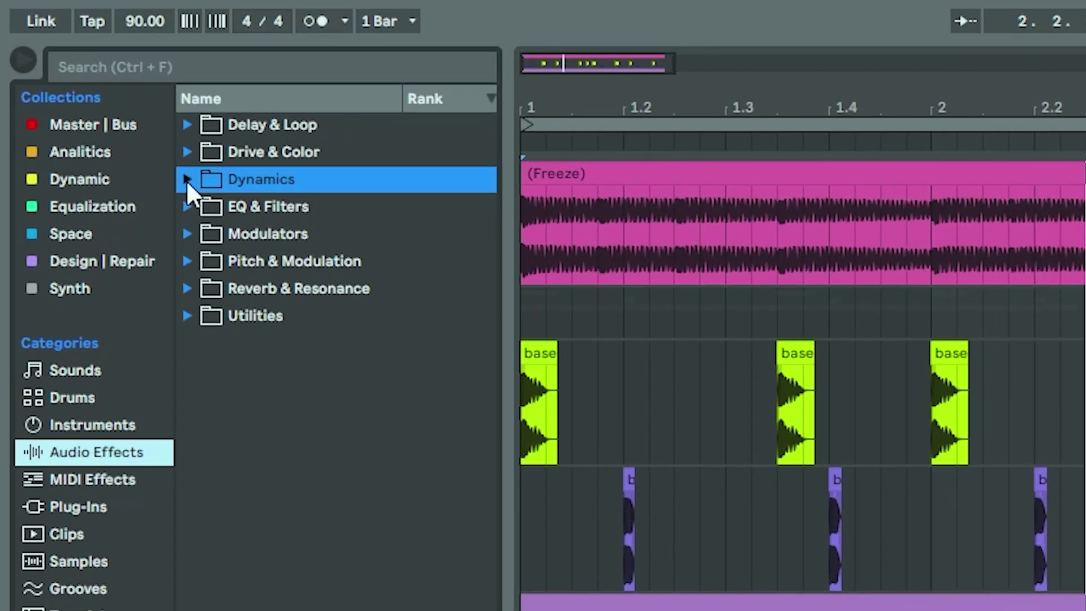
click(191, 170)
click(266, 266)
drag(289, 264, 205, 538)
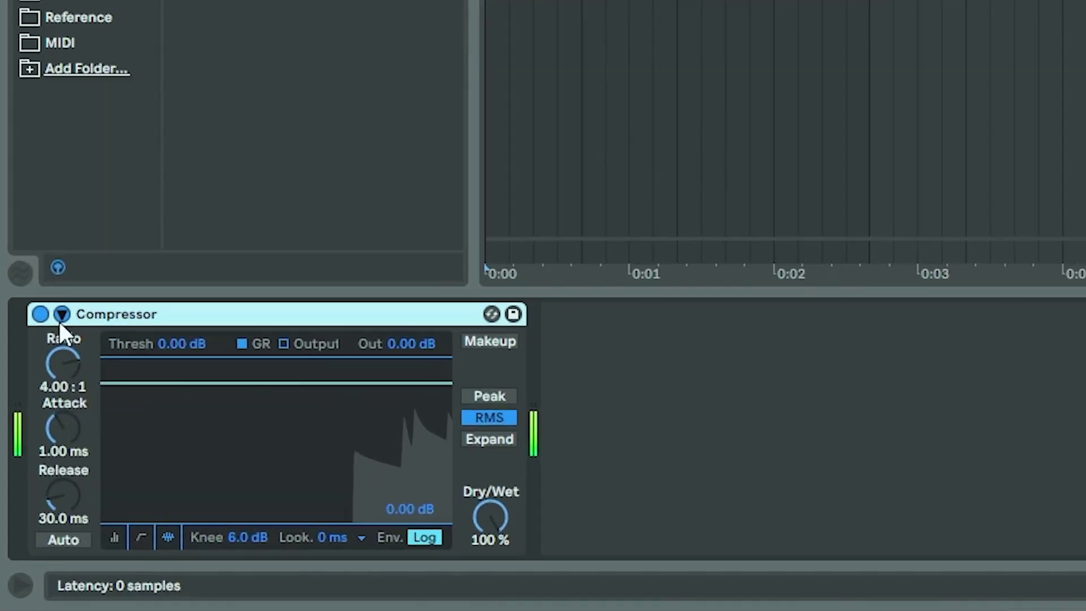
Step: Enable the Compressor's sidechain with Kick as the audio source and turn off its sidechain EQ
click(27, 468)
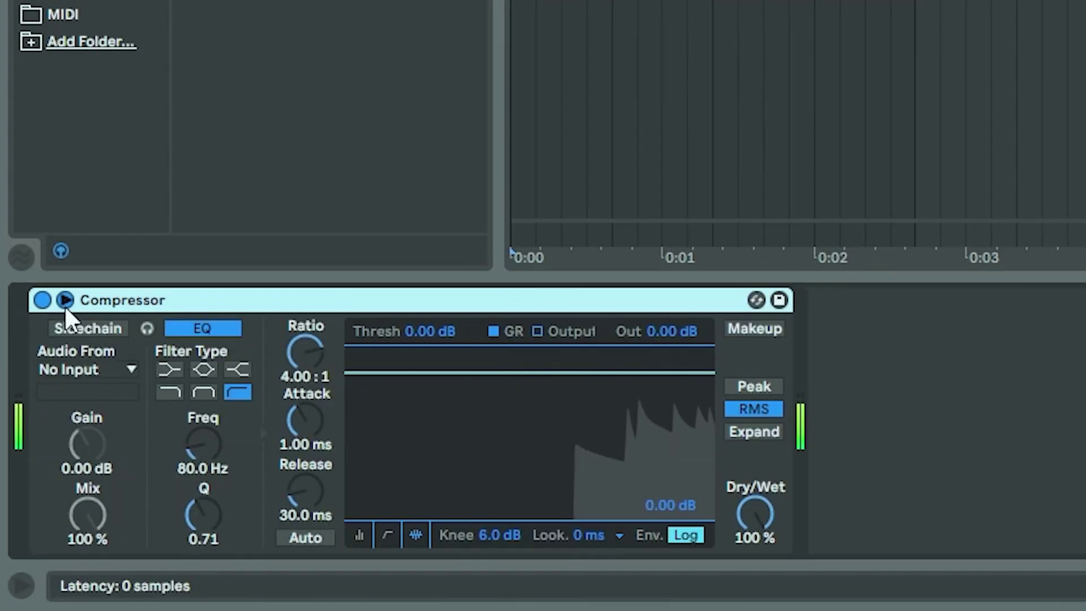
click(110, 325)
click(103, 370)
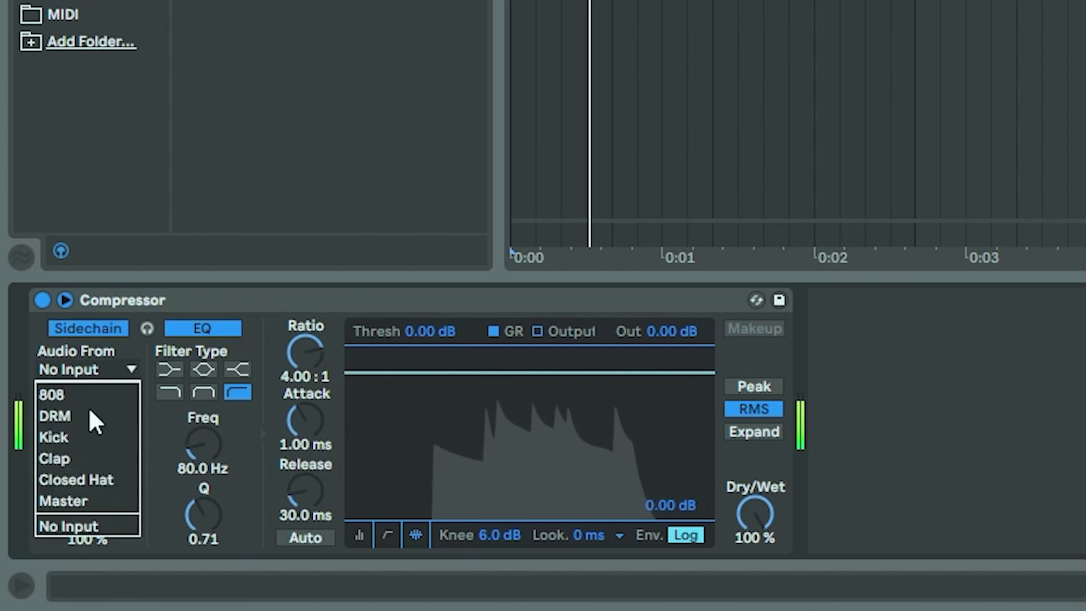
click(81, 439)
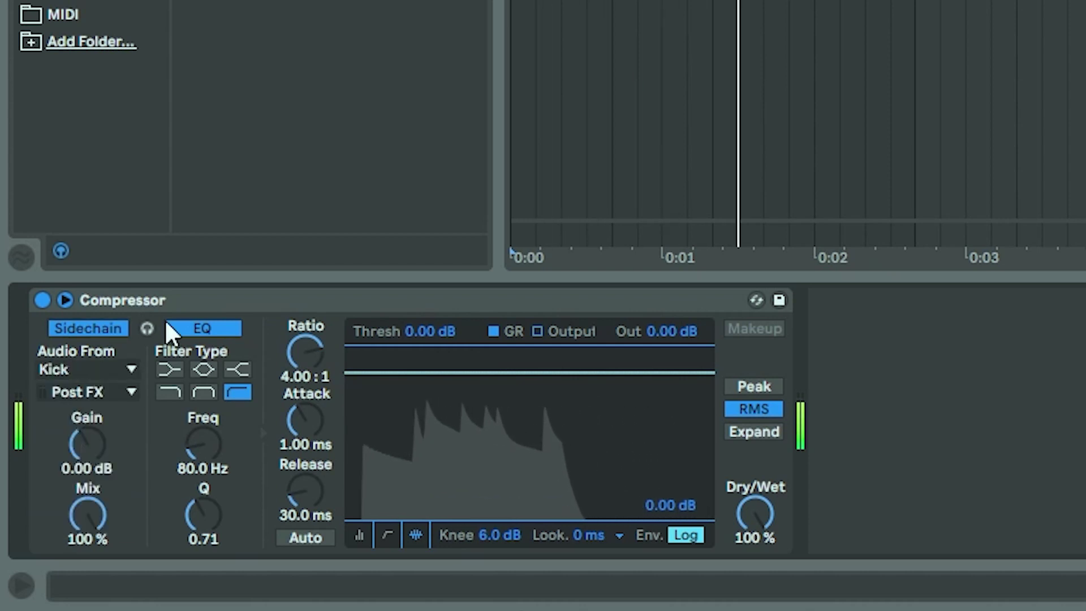
click(213, 332)
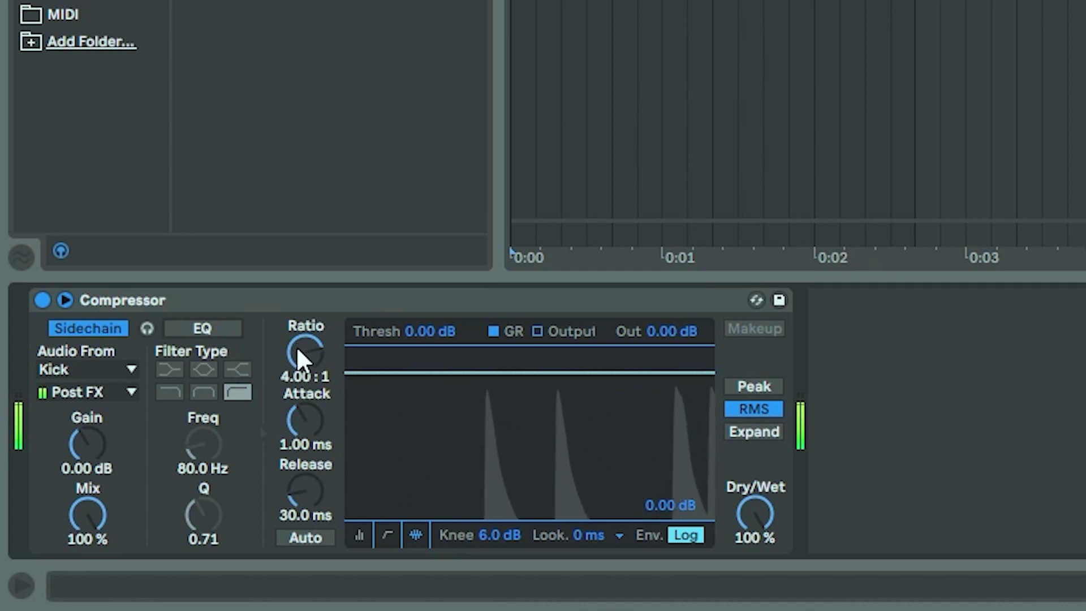
Step: Set the Compressor's attack to 0.01 ms and release to 1.00 ms, and lower its threshold using the level meter view
drag(302, 424, 317, 543)
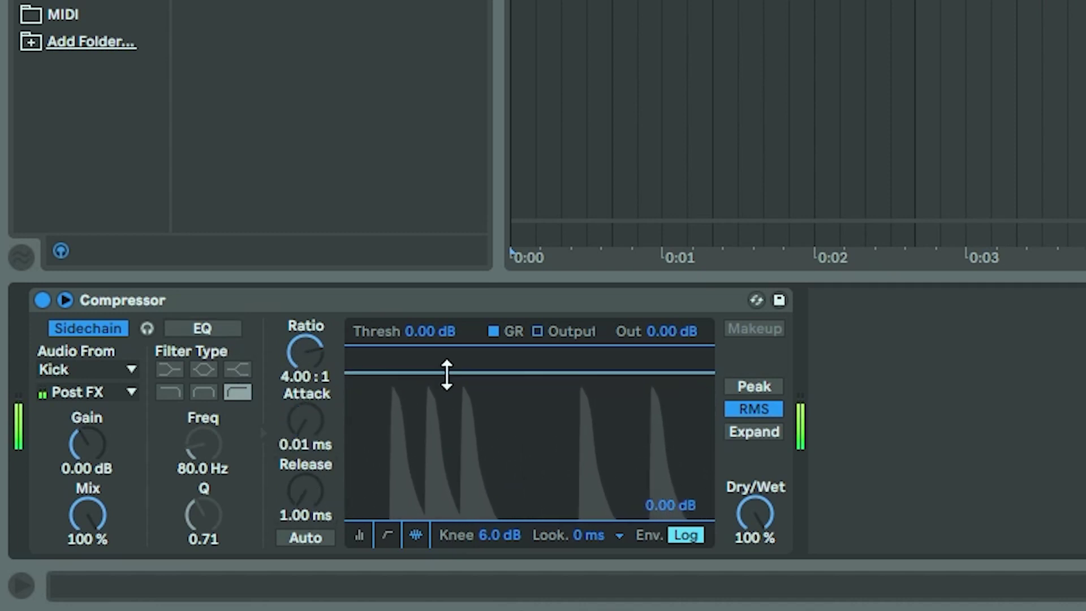
click(360, 535)
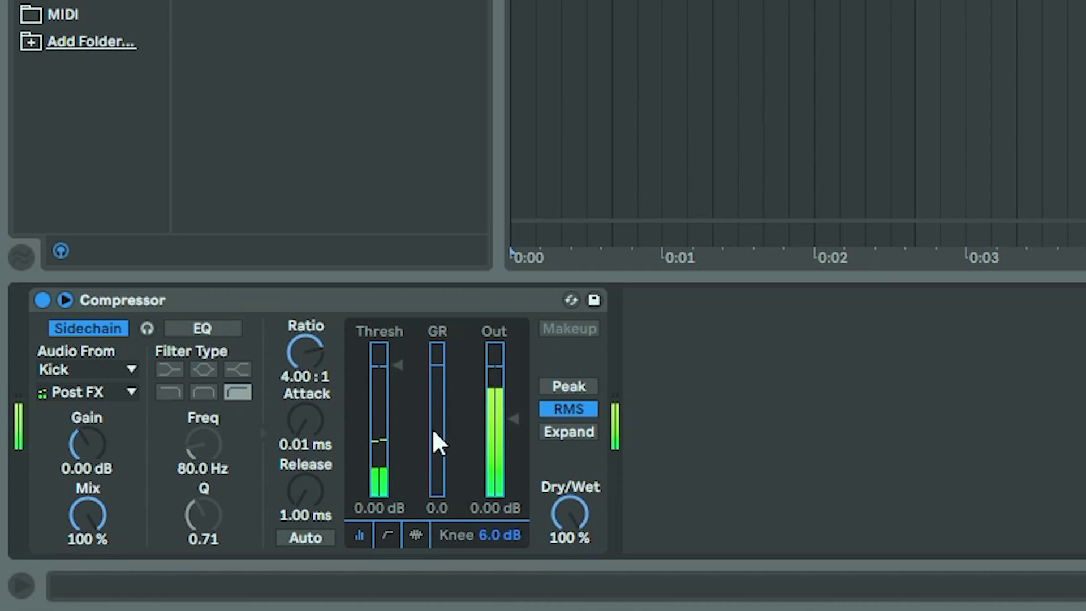
click(396, 366)
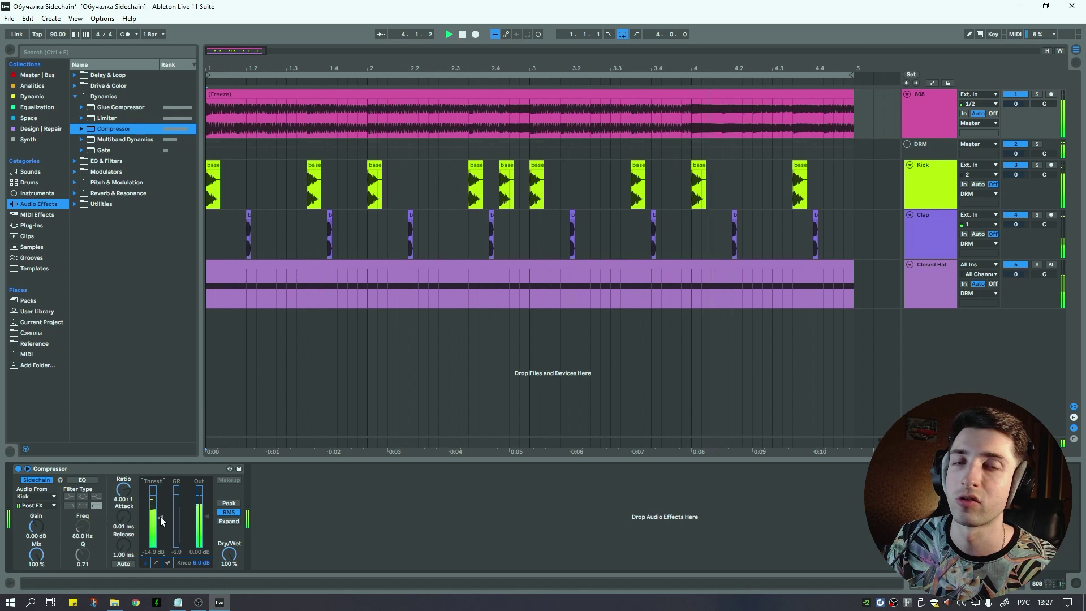
drag(160, 517, 161, 521)
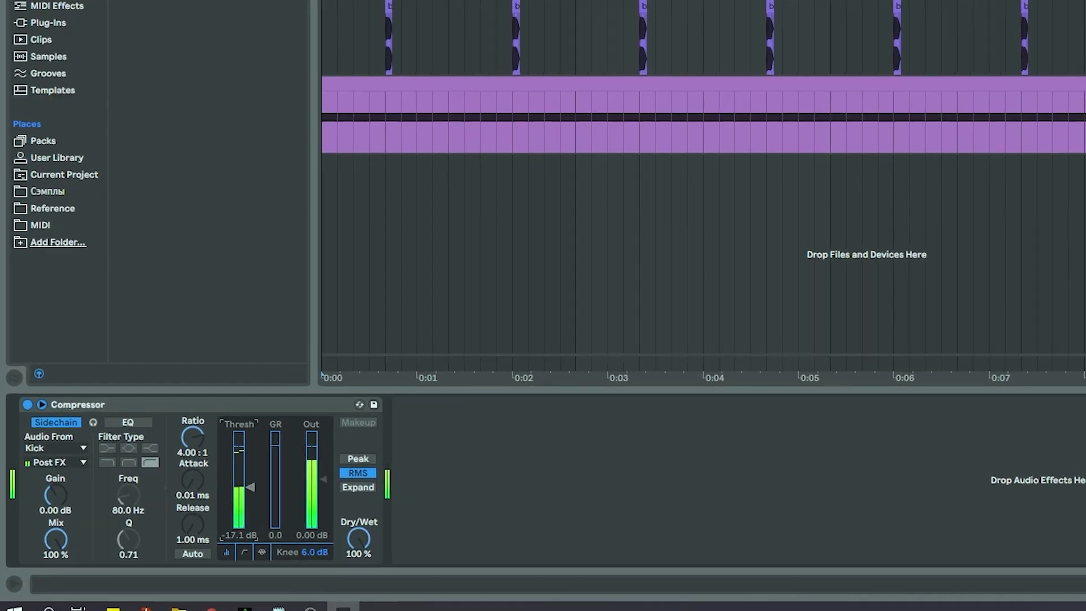
drag(380, 438, 397, 468)
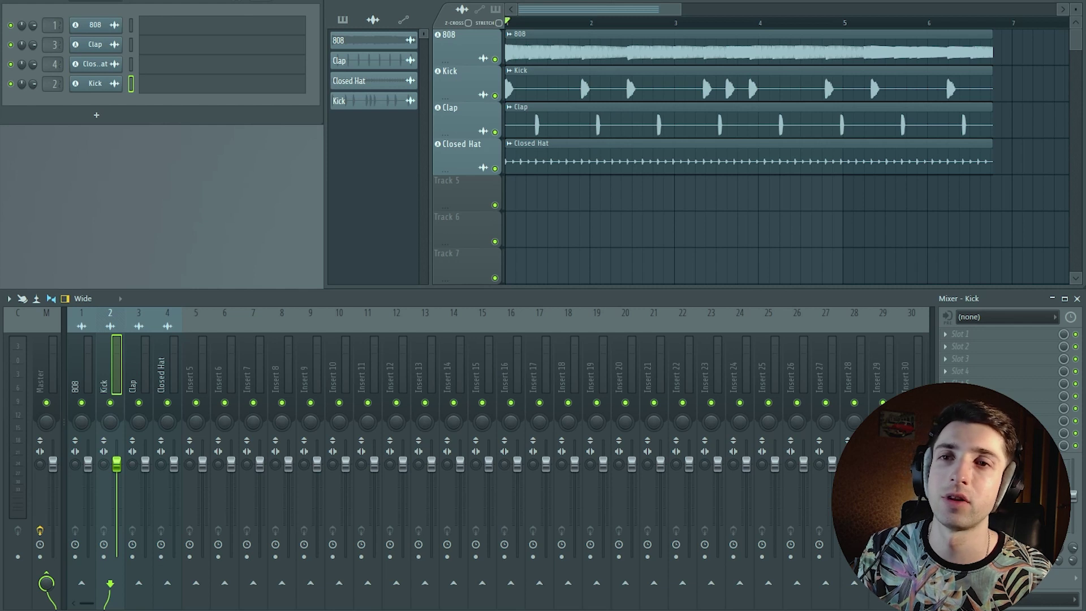
Step: In FL Studio, play the loop and sidechain the Kick mixer track to the 808 track
key(space)
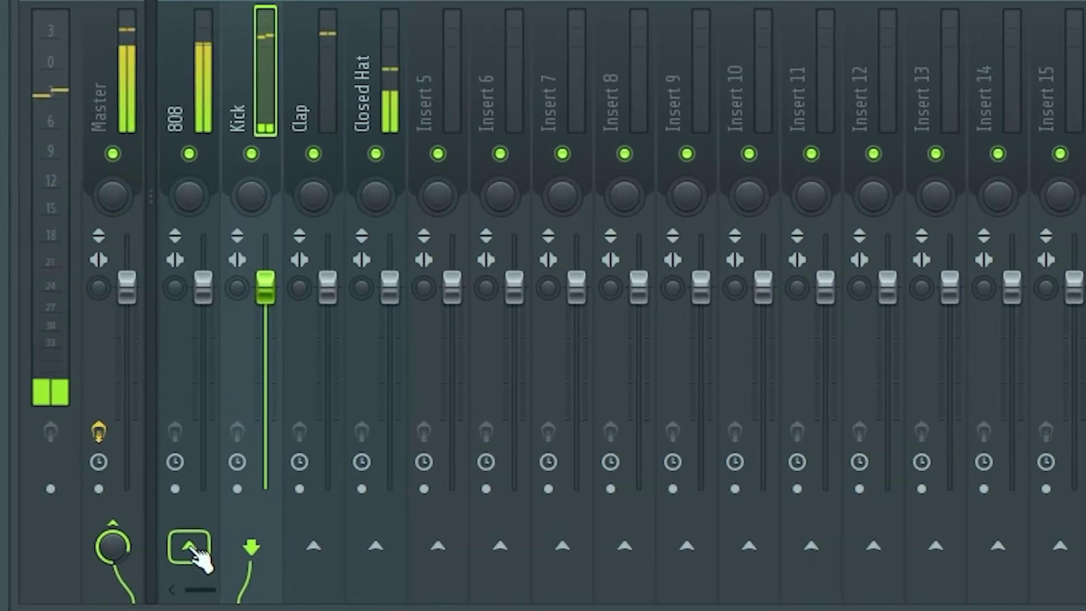
right_click(191, 546)
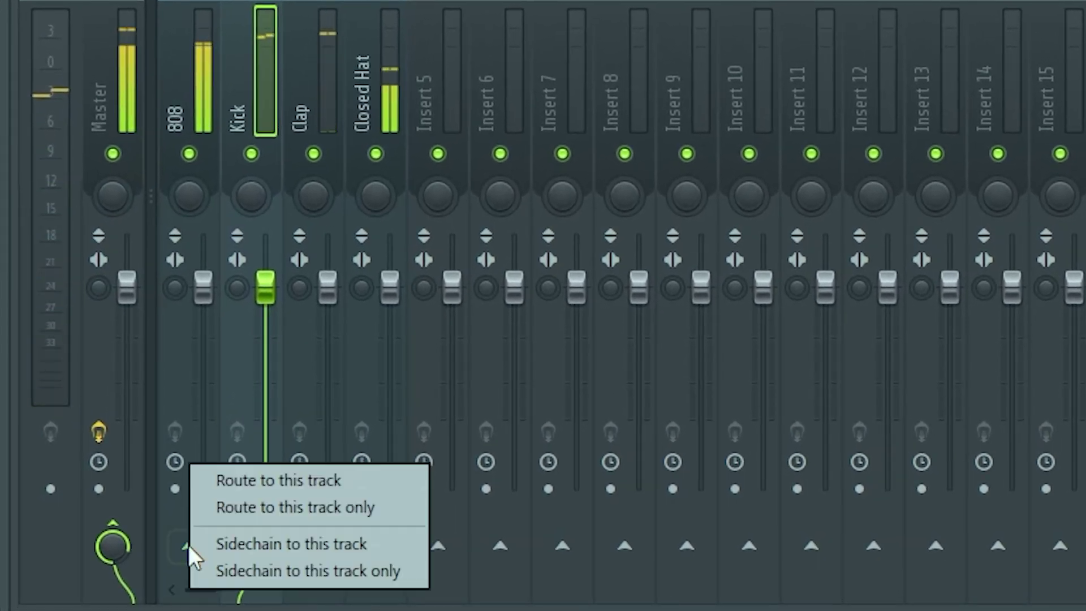
click(233, 557)
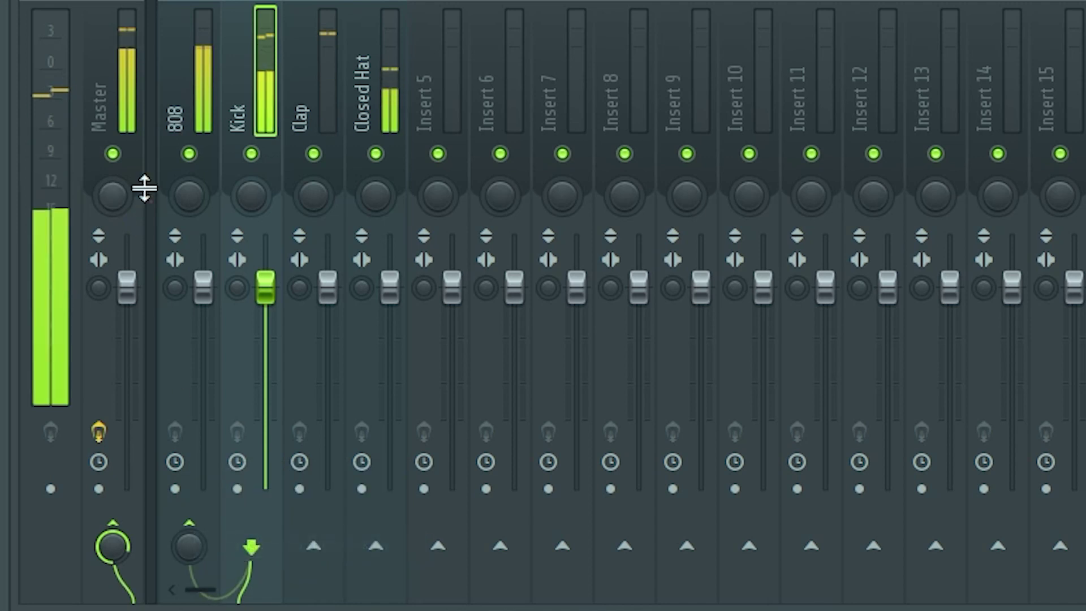
Step: Load Fruity Limiter into the first effect slot of the 808 mixer track
click(180, 110)
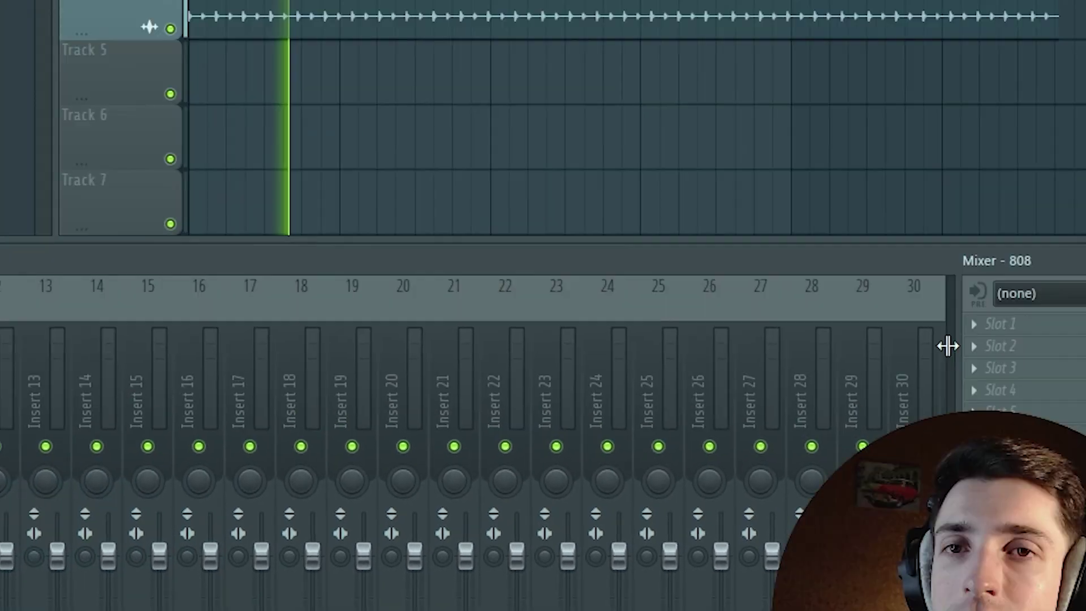
click(973, 325)
mouse_move(865, 346)
click(531, 203)
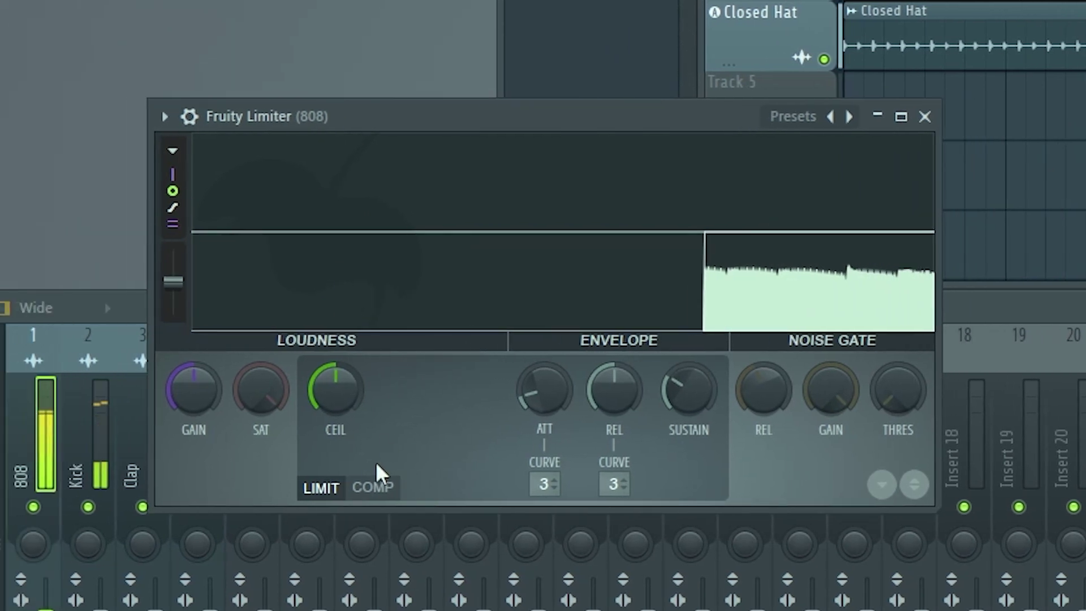
Step: Put Fruity Limiter in compressor mode and choose Kick as its sidechain input
click(375, 490)
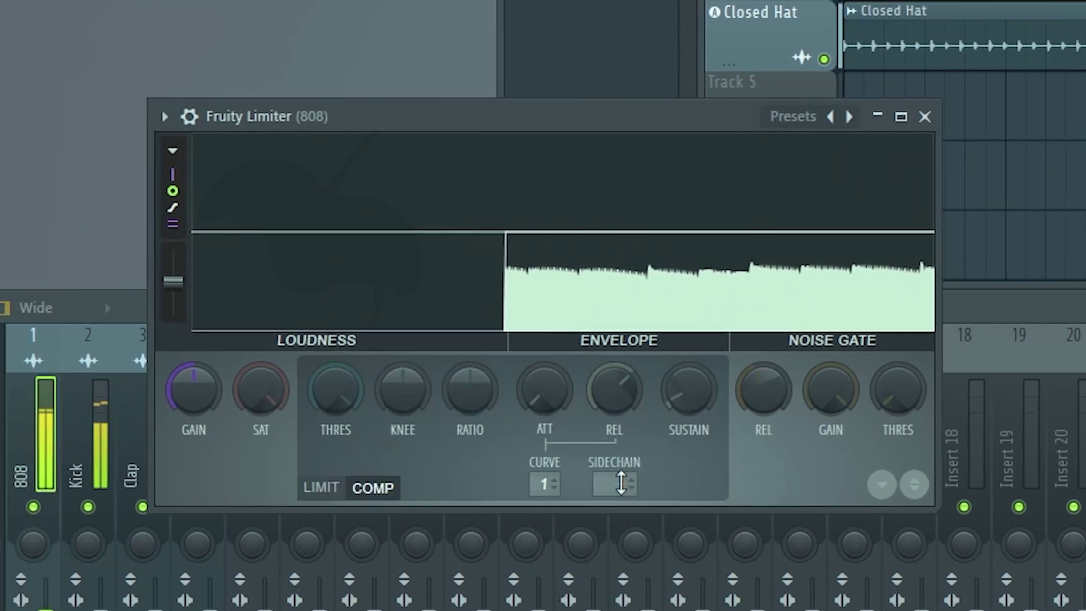
click(613, 484)
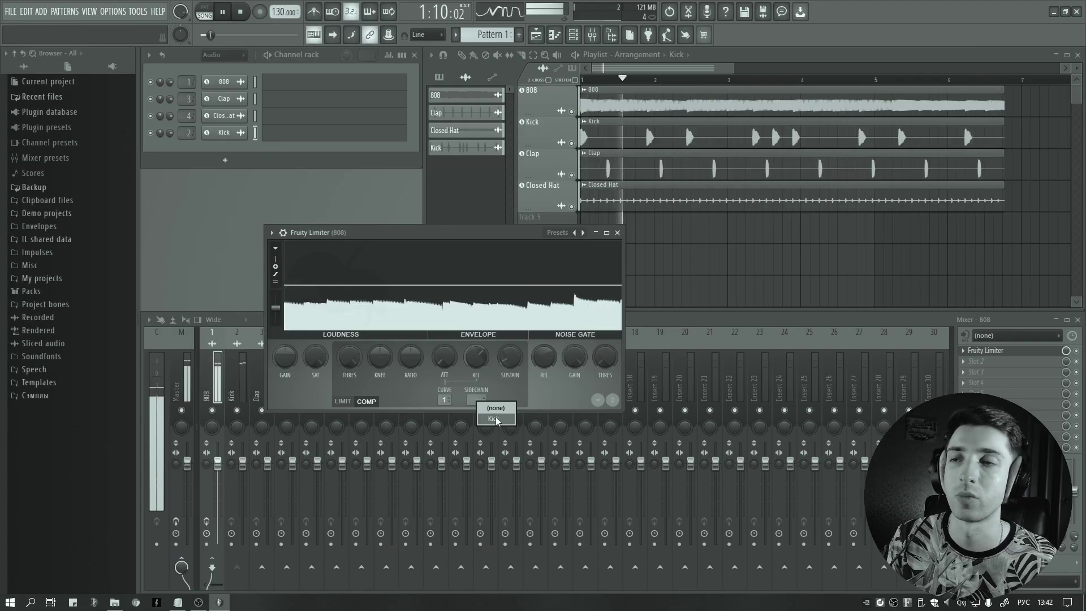
click(496, 419)
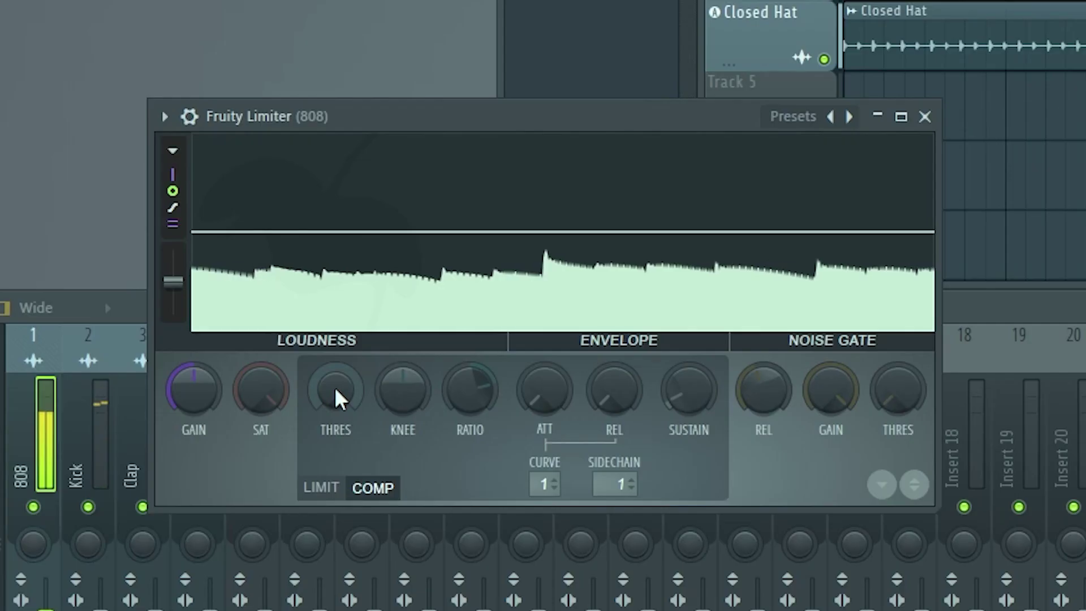
Step: Lower Fruity Limiter's compressor threshold so the kick ducks the 808, and raise its release slightly
drag(335, 387, 334, 419)
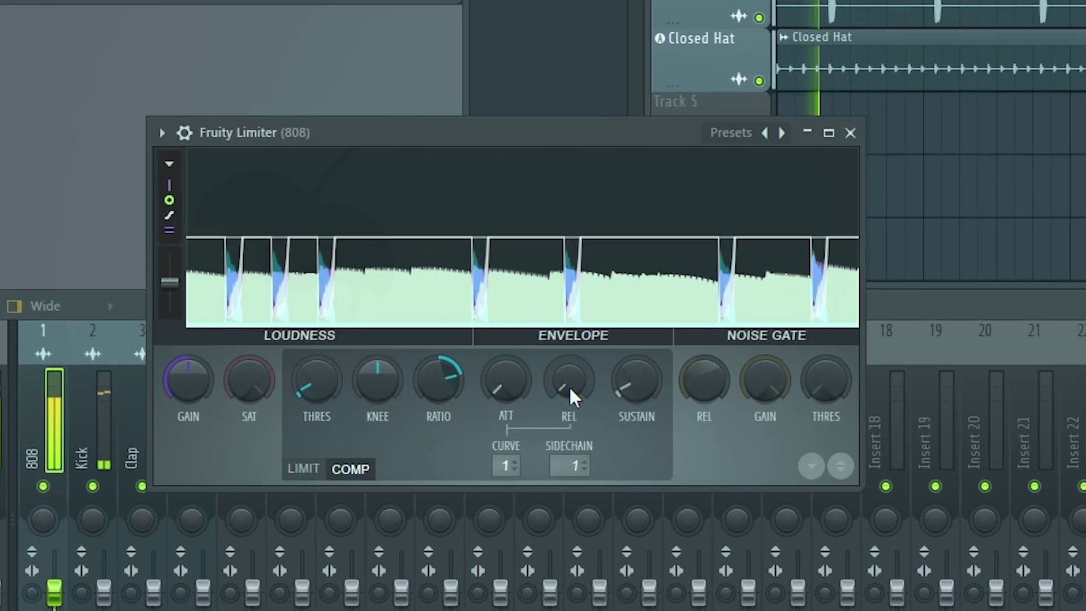
drag(569, 386, 613, 381)
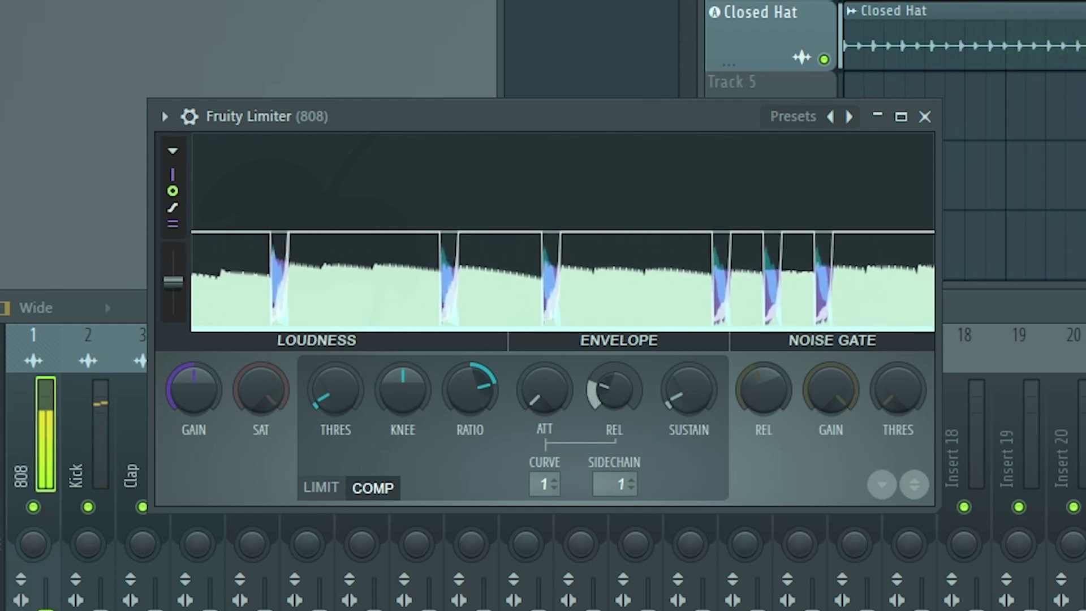